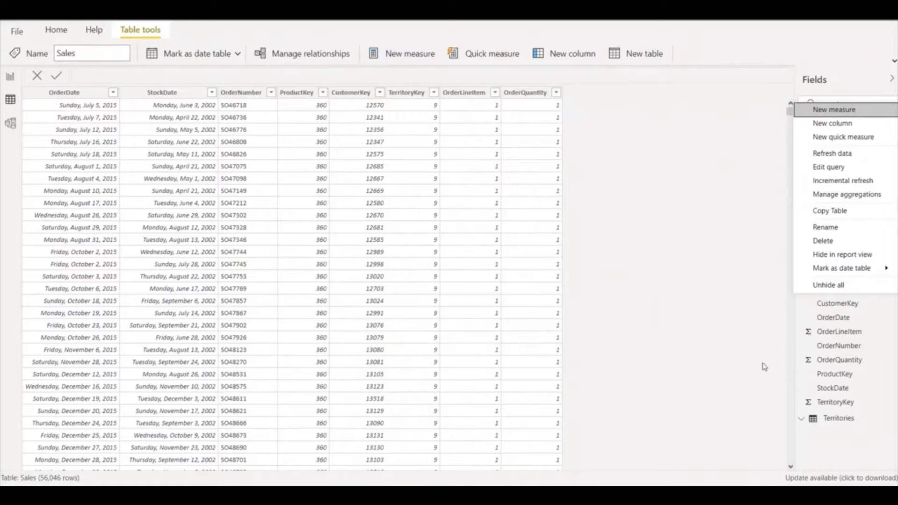
Start a new column in the Sales table, leaving it to inspect the Products table's fields and return to Sales
{"action": "left_click", "coordinate": [625, 190]}
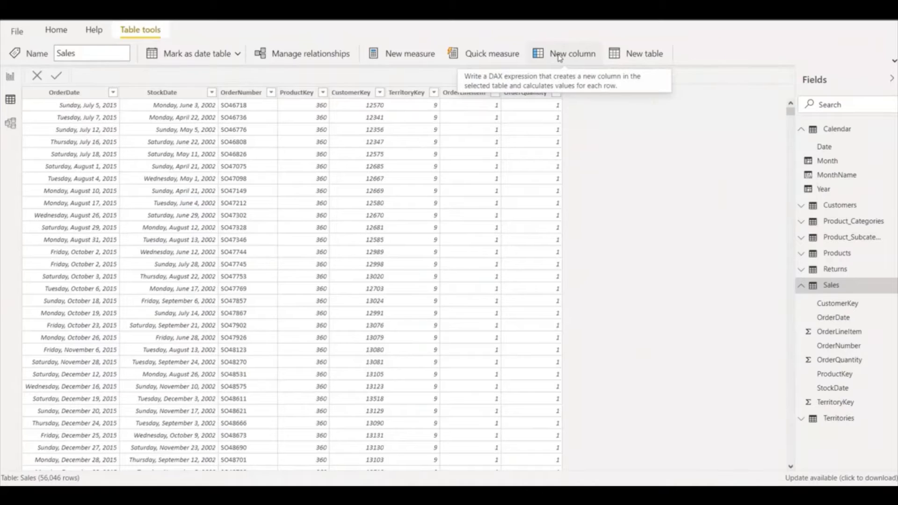
{"action": "left_click", "coordinate": [560, 55]}
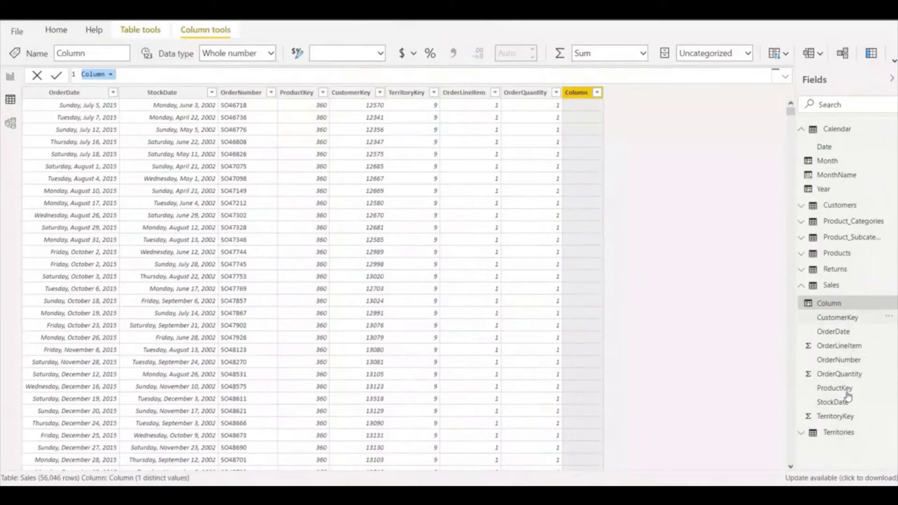
{"action": "left_click", "coordinate": [805, 255]}
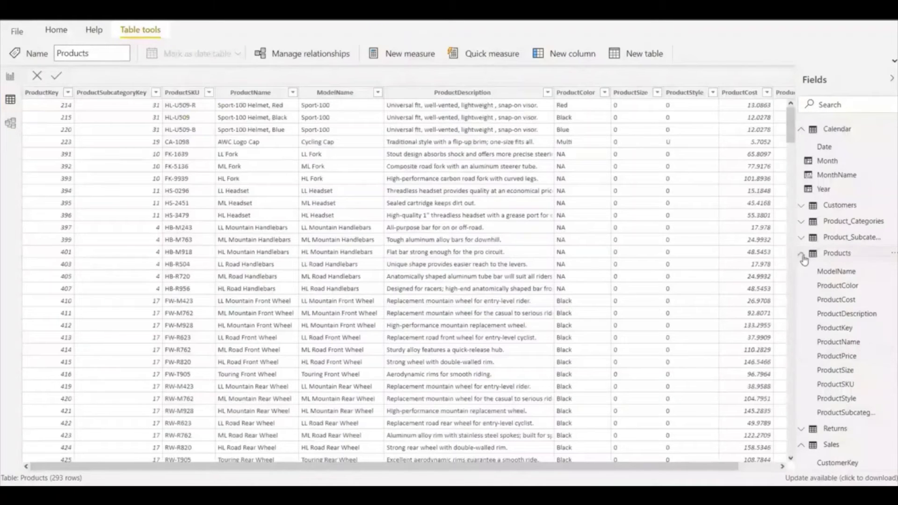
{"action": "scroll", "coordinate": [854, 393], "scroll_direction": "down", "scroll_amount": 3}
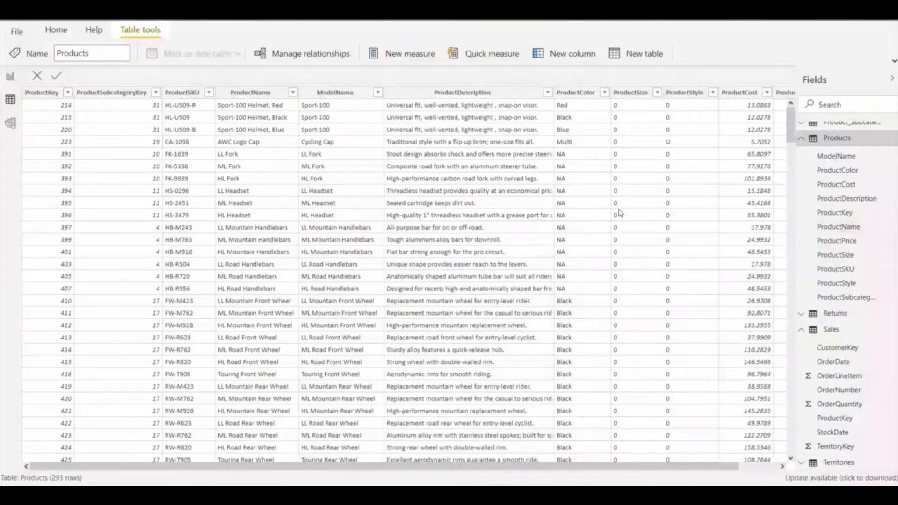
{"action": "left_click", "coordinate": [841, 333]}
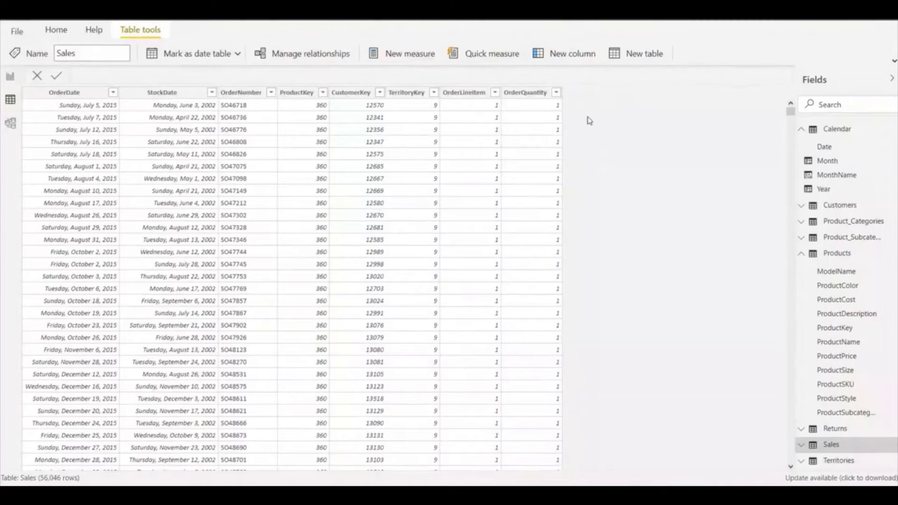
Add a calculated column named Sales Amount to the Sales table, starting its formula with Sales[OrderQuantity]
{"action": "left_click", "coordinate": [569, 54]}
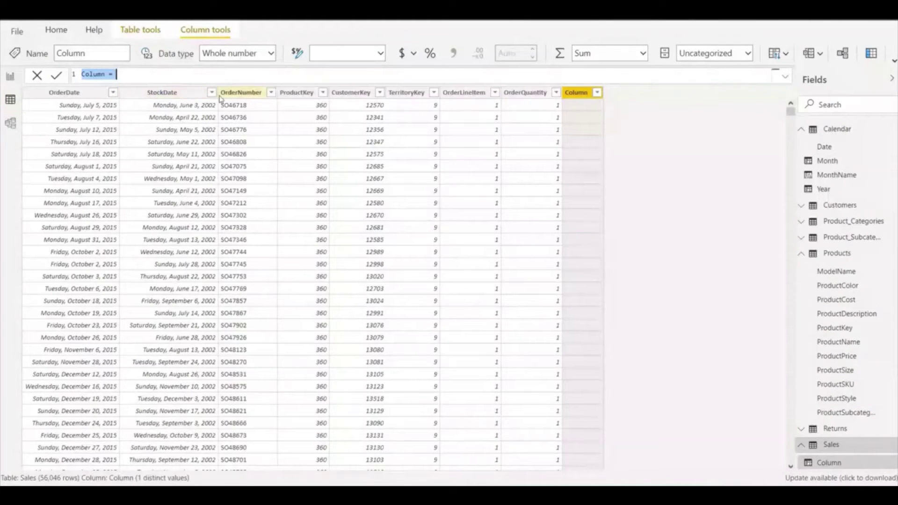
{"action": "type", "text": "Sales Amount"}
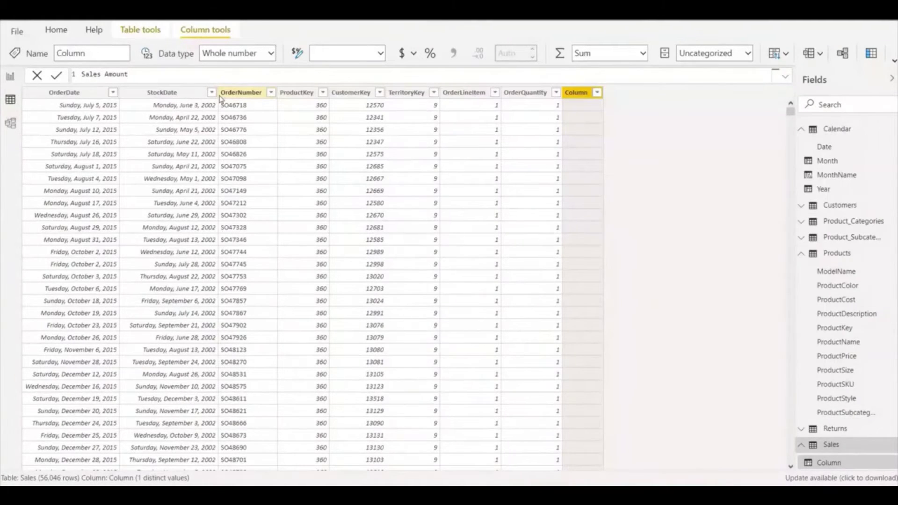
{"action": "type", "text": " ="}
{"action": "scroll", "coordinate": [852, 379], "scroll_direction": "down", "scroll_amount": 3}
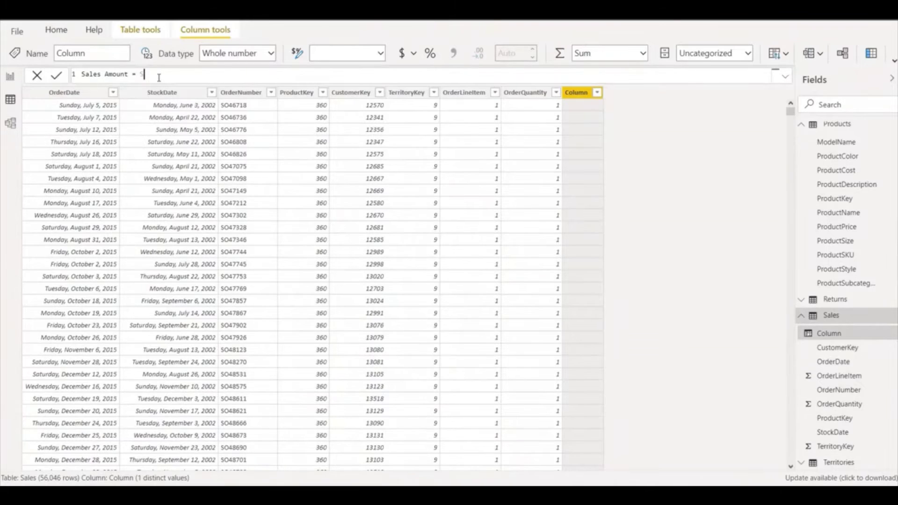
{"action": "type", "text": "order"}
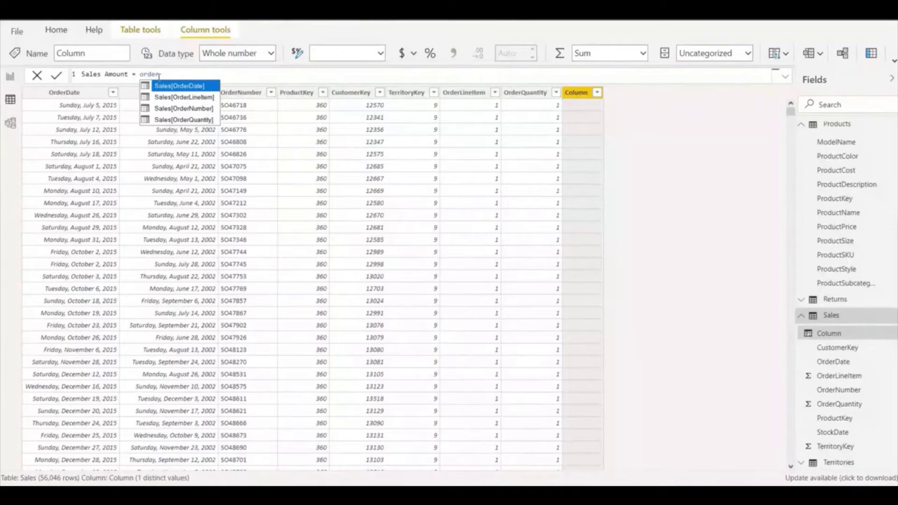
{"action": "type", "text": "qu"}
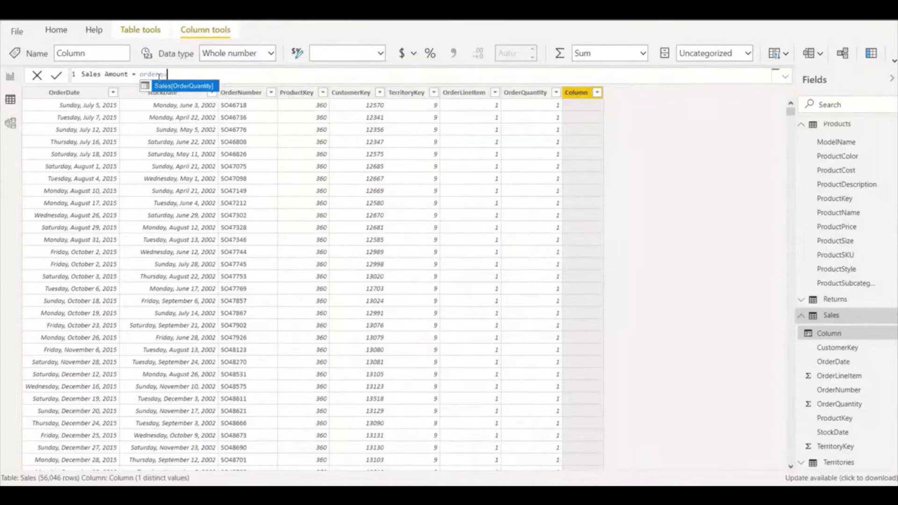
{"action": "key", "text": "Tab"}
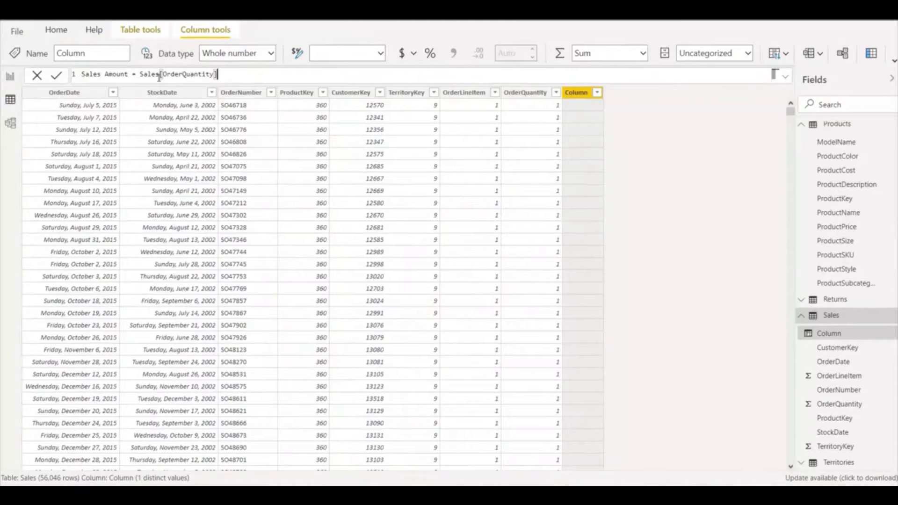
Complete the Sales Amount formula by multiplying the order quantity by RELATED(Products[ProductPrice]), and commit it
{"action": "type", "text": "*"}
{"action": "type", "text": "re"}
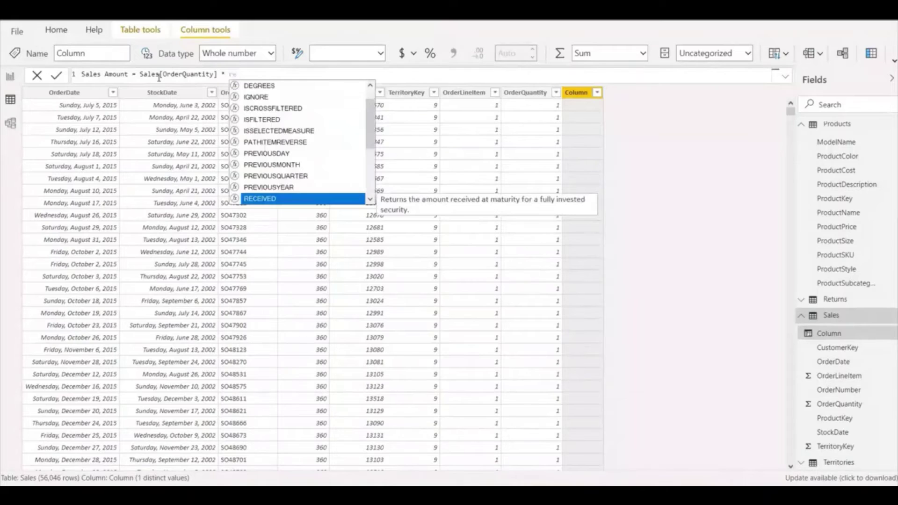
{"action": "type", "text": "lated"}
{"action": "key", "text": "Tab"}
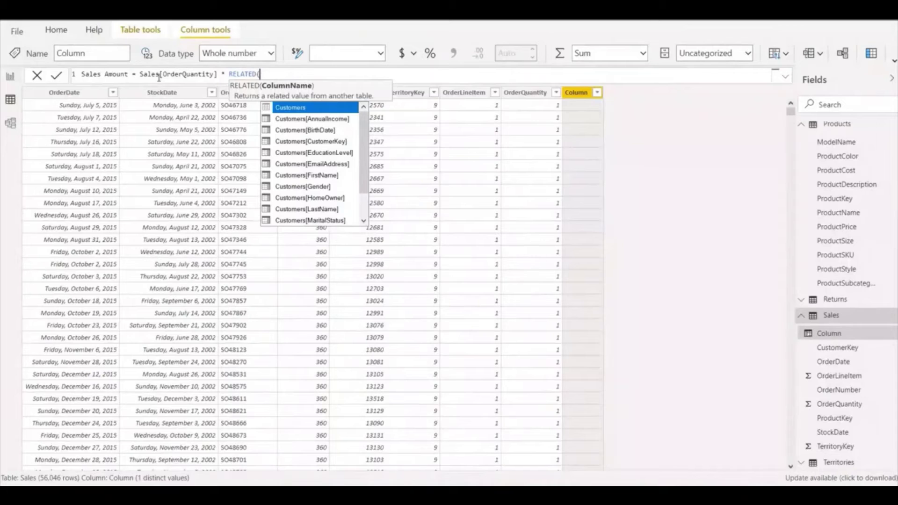
{"action": "type", "text": "Products[ProductPrice])"}
{"action": "key", "text": "Return"}
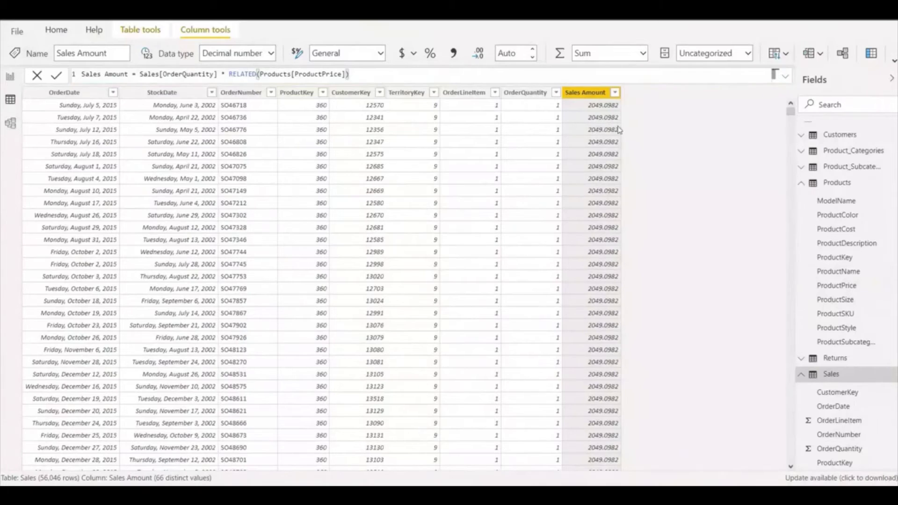
Examine the calculated Sales Amount values across further rows of the Sales table
{"action": "scroll", "coordinate": [606, 211], "scroll_direction": "down", "scroll_amount": 15}
{"action": "scroll", "coordinate": [606, 232], "scroll_direction": "down", "scroll_amount": 20}
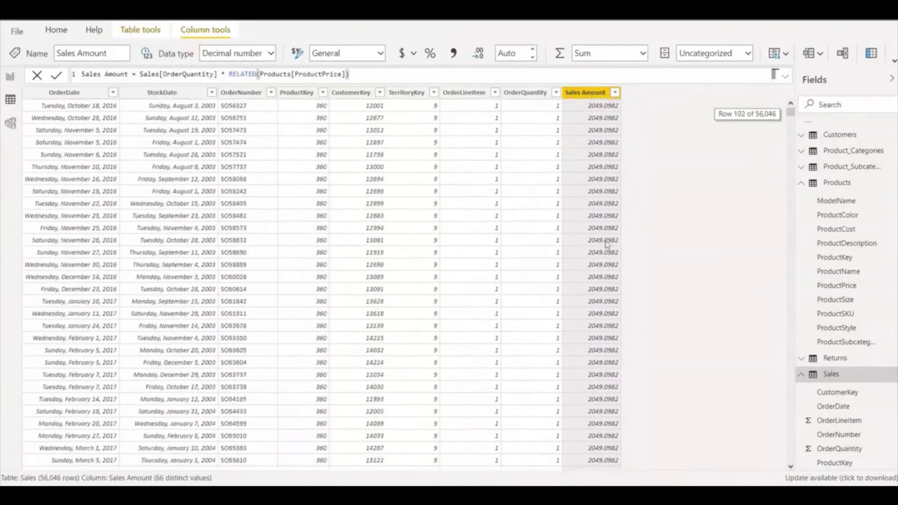
{"action": "scroll", "coordinate": [613, 267], "scroll_direction": "down", "scroll_amount": 11}
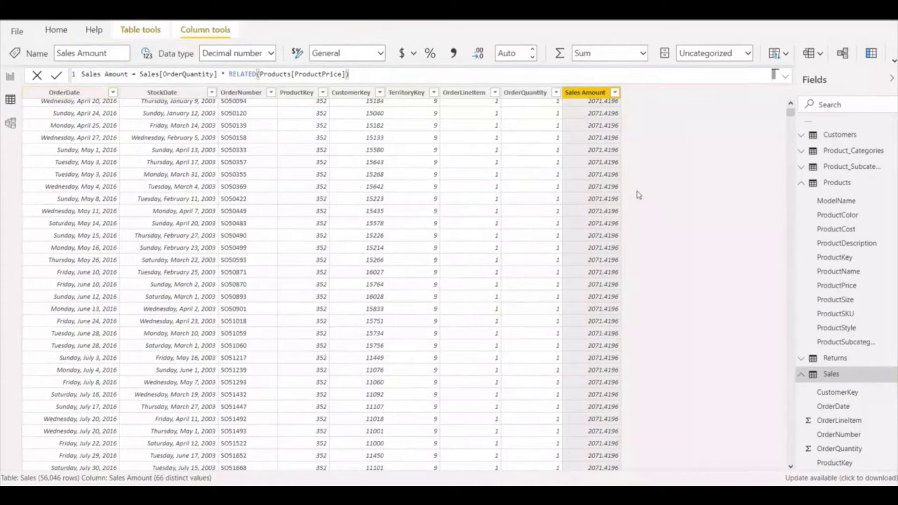
{"action": "scroll", "coordinate": [854, 379], "scroll_direction": "down", "scroll_amount": 2}
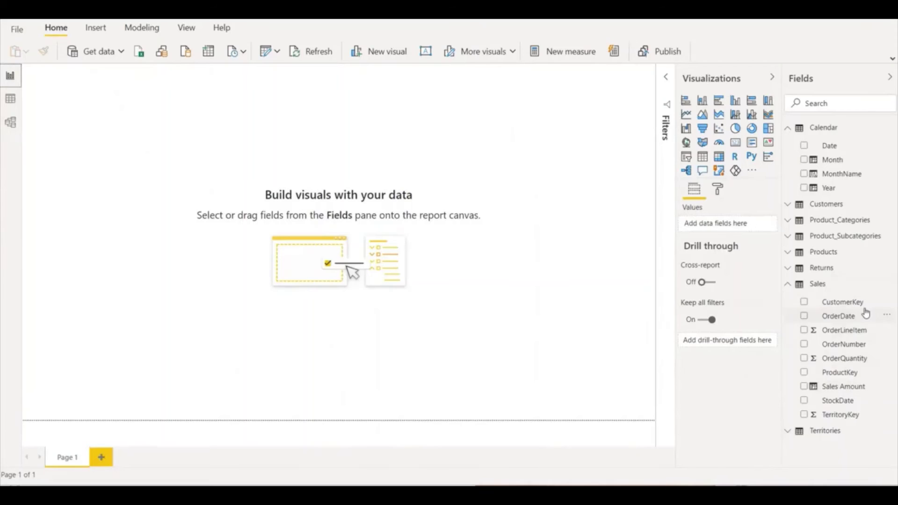
Add a new measure named Total Sales to the Sales table, starting its formula with the SUM function
{"action": "right_click", "coordinate": [843, 287]}
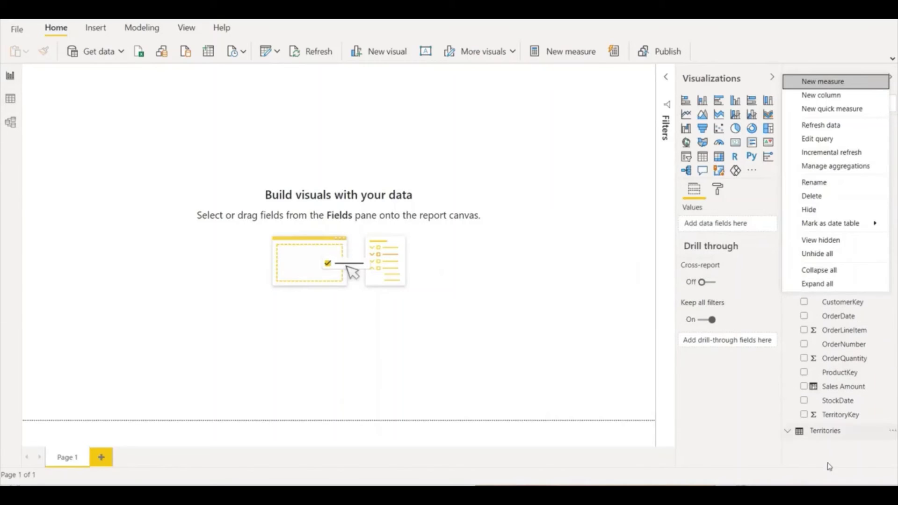
{"action": "key", "text": "Escape"}
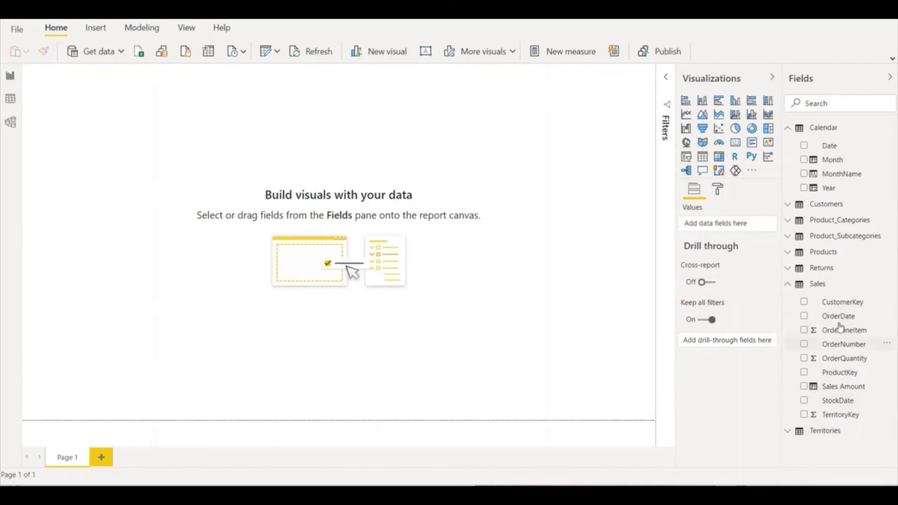
{"action": "right_click", "coordinate": [837, 284]}
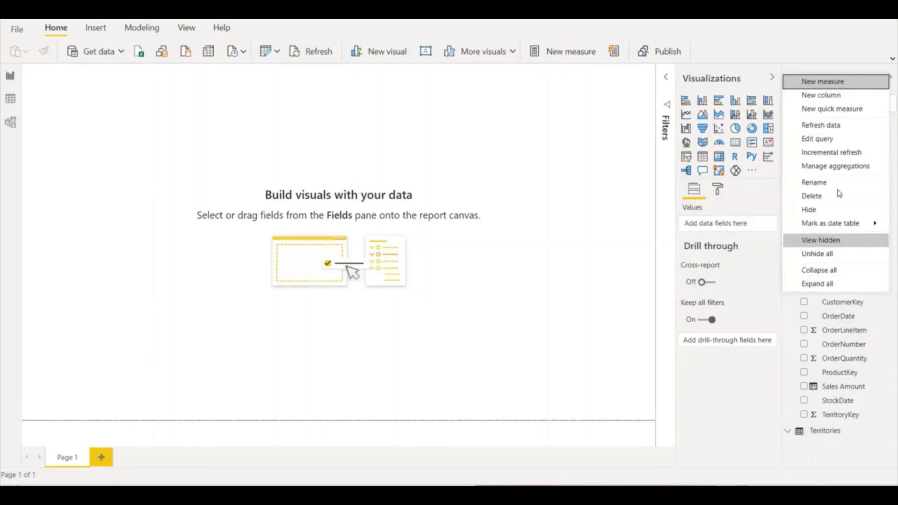
{"action": "left_click", "coordinate": [840, 84]}
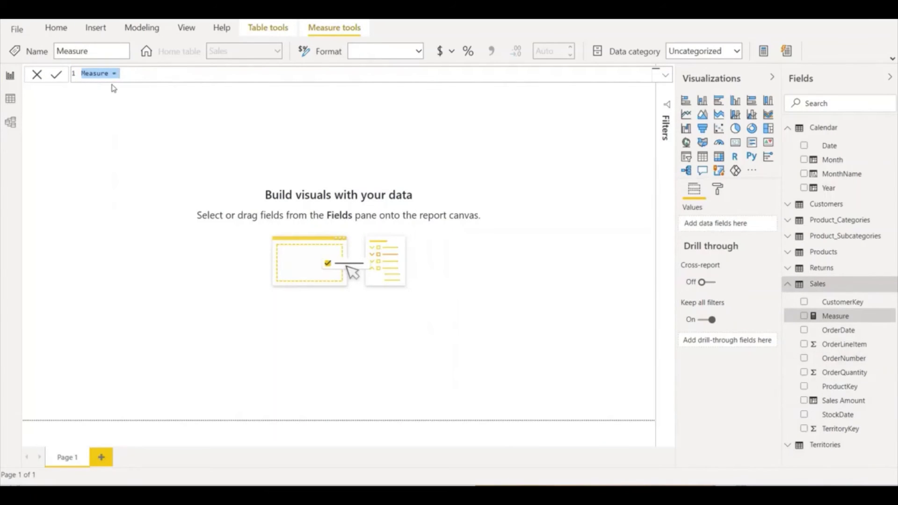
{"action": "type", "text": "oTtal"}
{"action": "key", "text": "BackSpace"}
{"action": "key", "text": "BackSpace"}
{"action": "key", "text": "BackSpace"}
{"action": "key", "text": "BackSpace"}
{"action": "key", "text": "BackSpace"}
{"action": "type", "text": "Total Sales = S"}
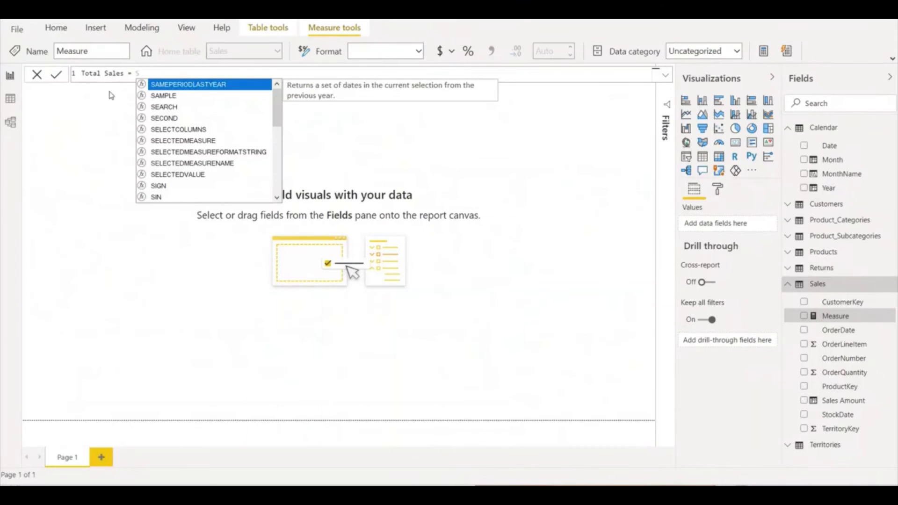
{"action": "type", "text": "um"}
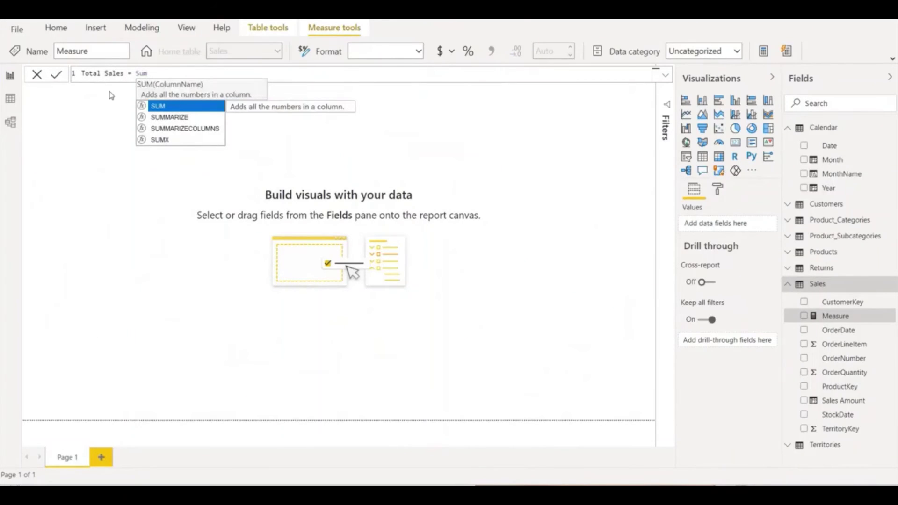
{"action": "key", "text": "Tab"}
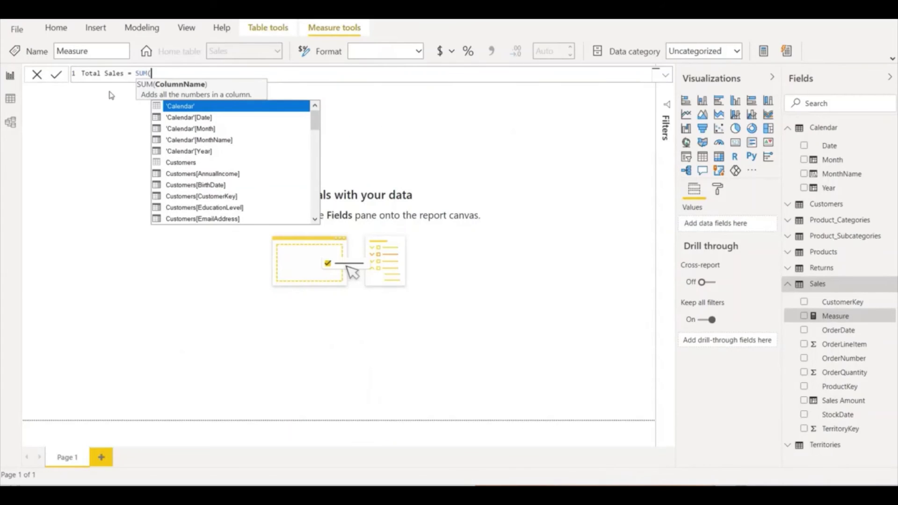
Complete the Total Sales measure with Sales[Sales Amount] as the summed column, and commit the formula
{"action": "type", "text": "a"}
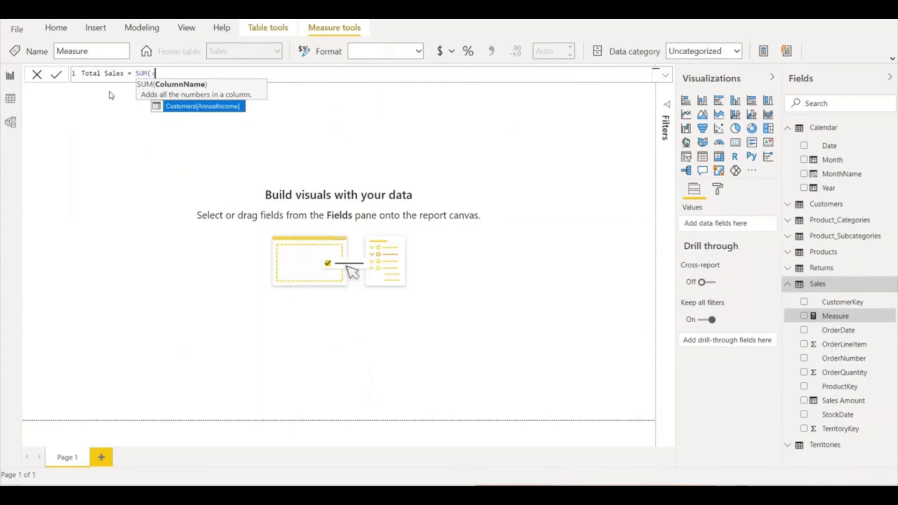
{"action": "key", "text": "BackSpace"}
{"action": "type", "text": "sa"}
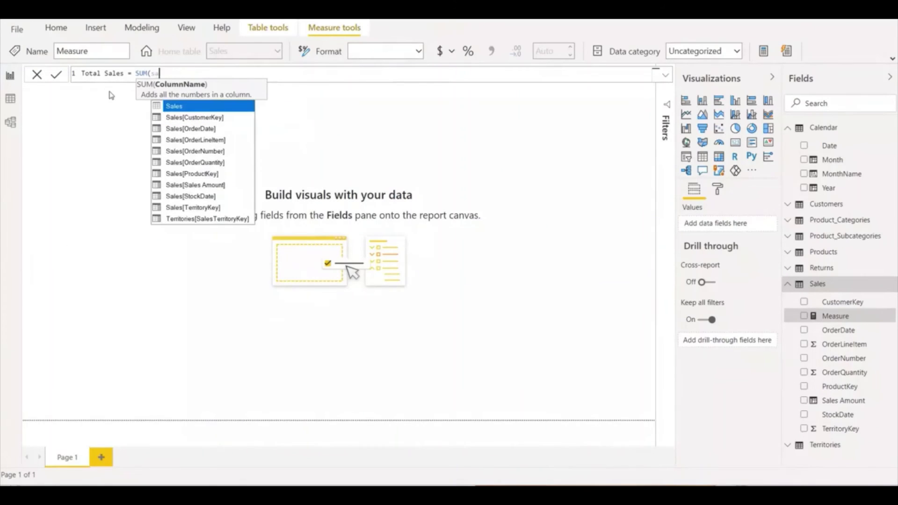
{"action": "type", "text": "le"}
{"action": "key", "text": "Down"}
{"action": "key", "text": "Down"}
{"action": "key", "text": "Down"}
{"action": "key", "text": "Down"}
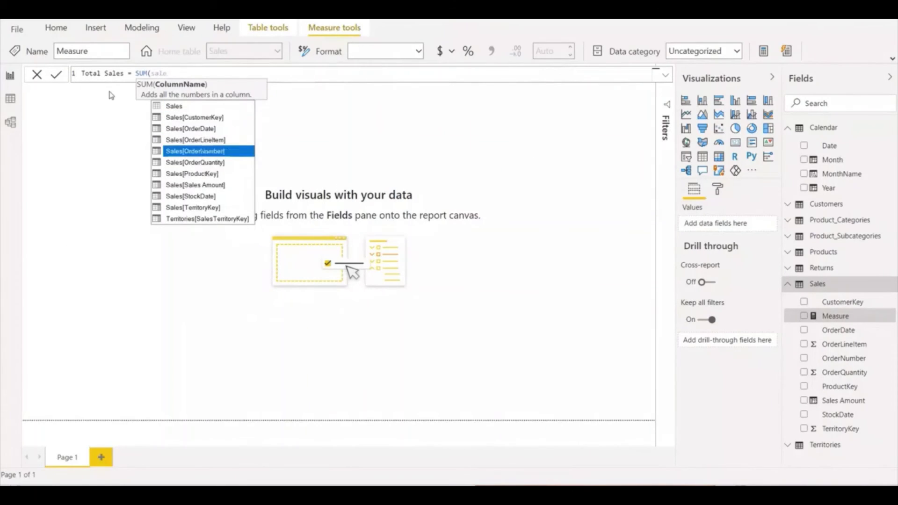
{"action": "key", "text": "Down"}
{"action": "key", "text": "Down"}
{"action": "key", "text": "Down"}
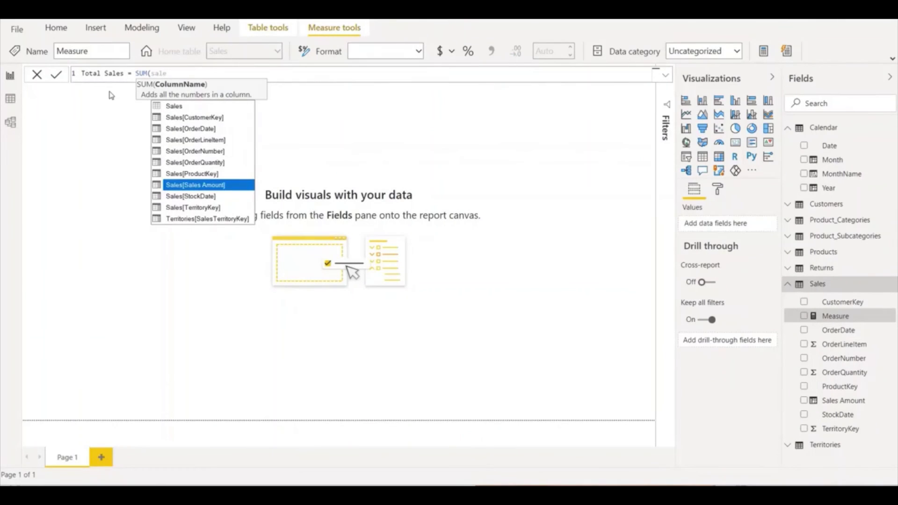
{"action": "key", "text": "Tab"}
{"action": "type", "text": ")"}
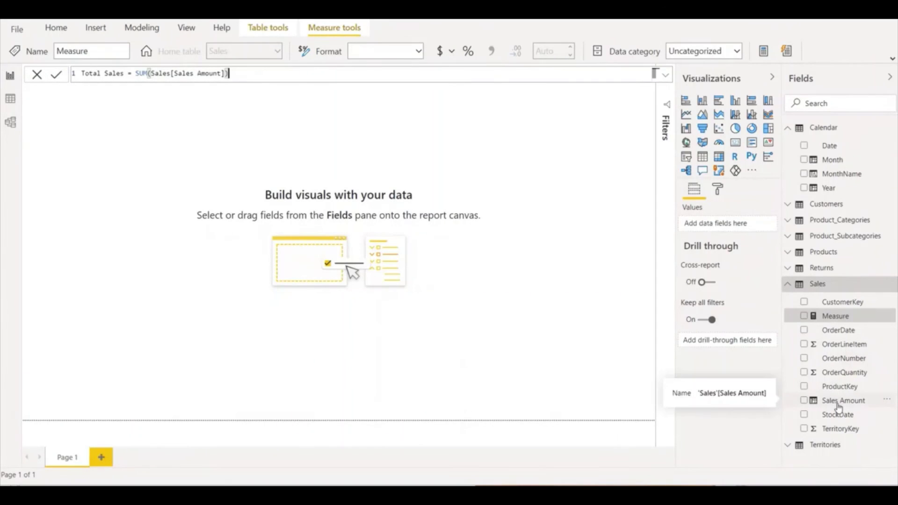
{"action": "left_click", "coordinate": [56, 75]}
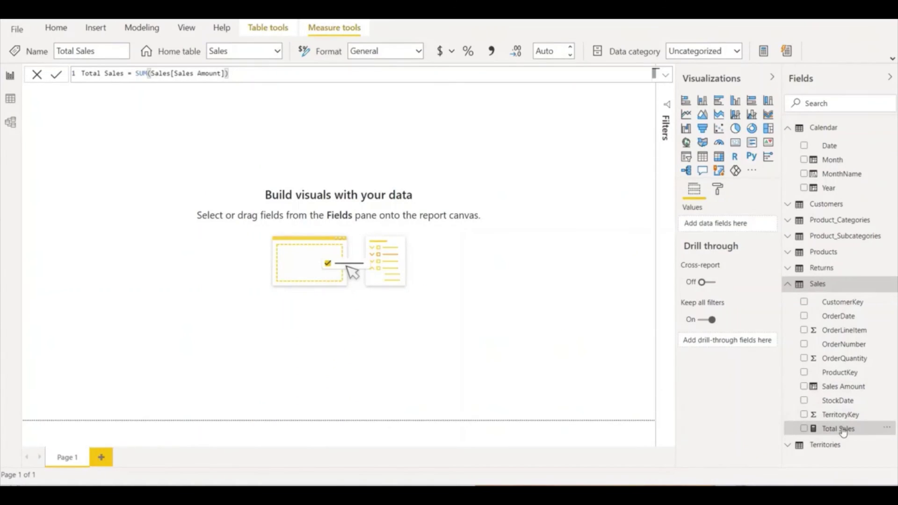
Place the Total Sales measure on the report canvas as a column chart and enlarge the visual
{"action": "left_click_drag", "start_coordinate": [842, 432], "coordinate": [127, 173]}
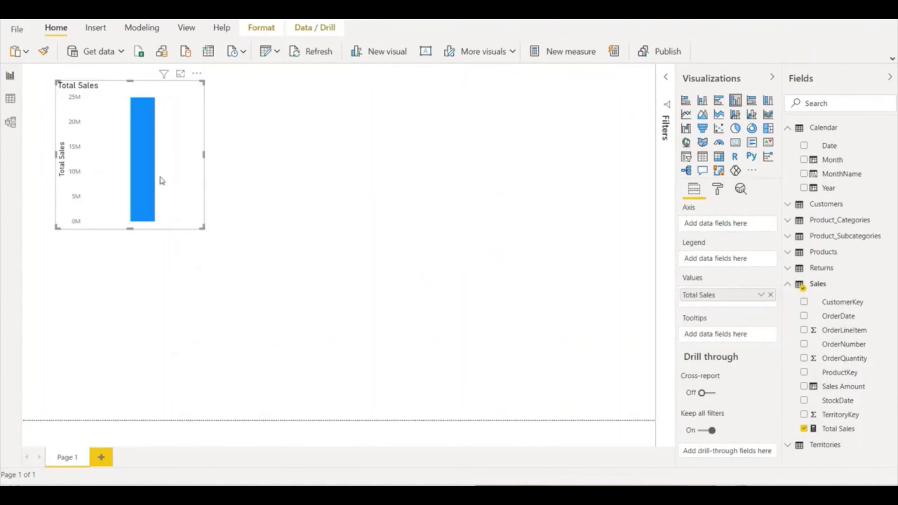
{"action": "left_click_drag", "start_coordinate": [202, 228], "coordinate": [229, 299]}
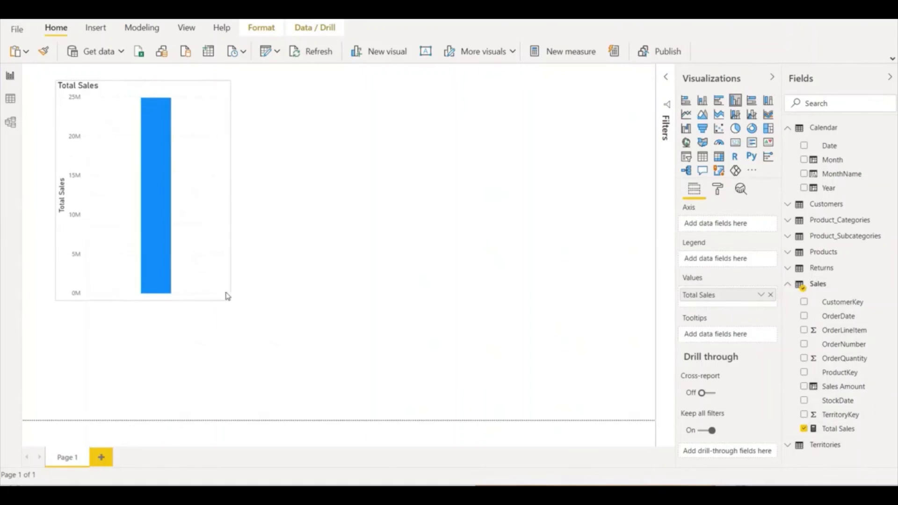
Try displaying the Total Sales visual as a card, and return it to a clustered column chart
{"action": "left_click", "coordinate": [735, 142]}
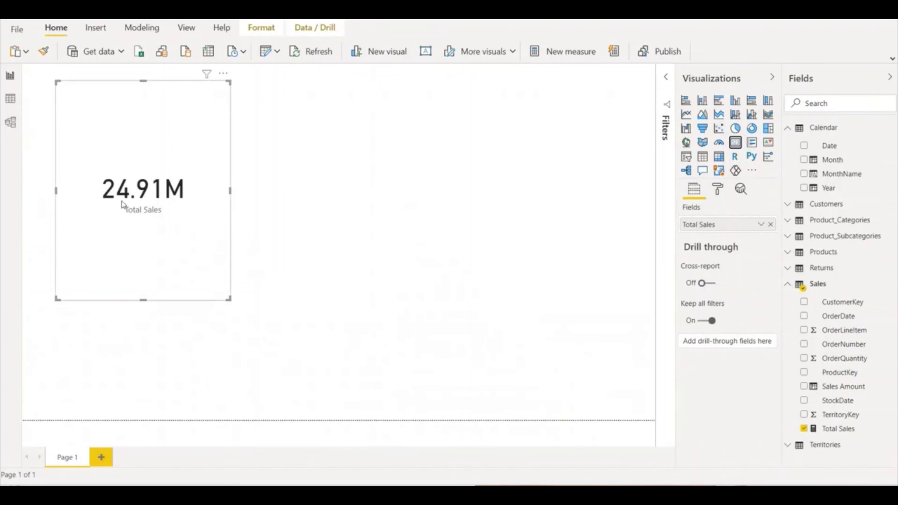
{"action": "mouse_move", "coordinate": [164, 202]}
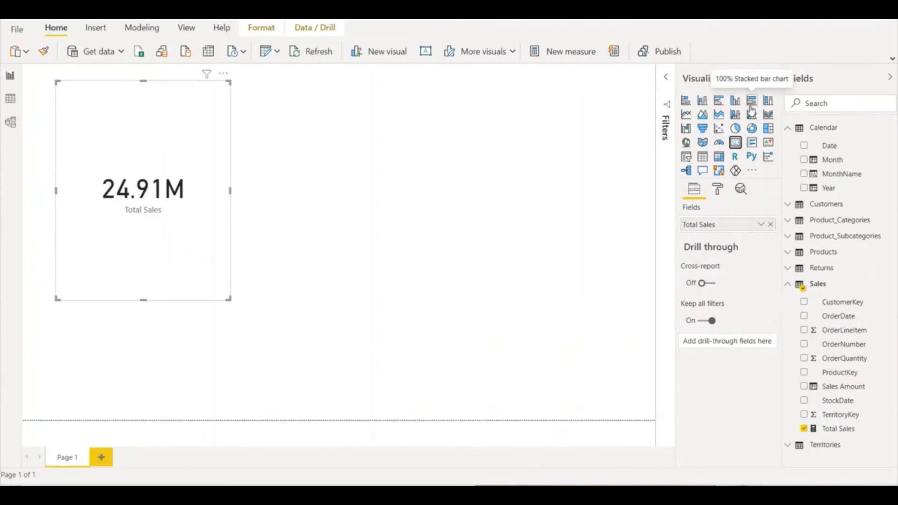
{"action": "left_click", "coordinate": [736, 100]}
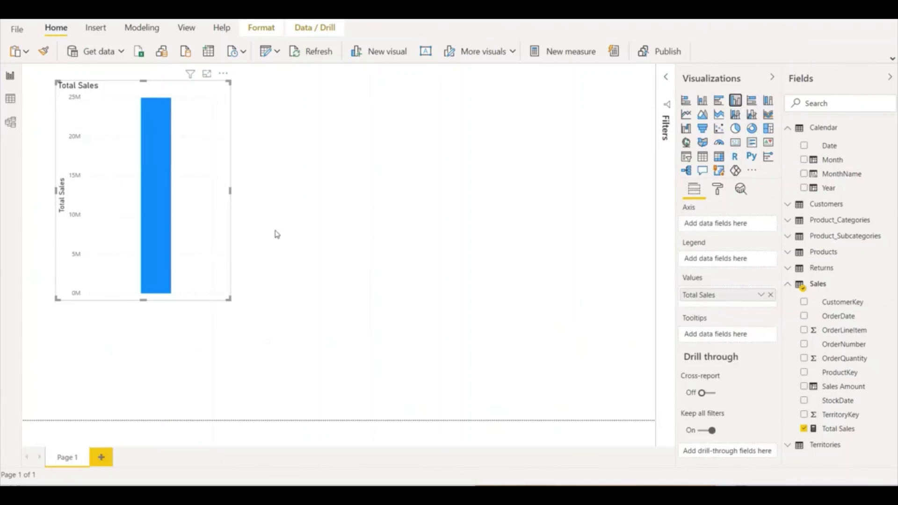
Turn on data labels for the Total Sales column chart
{"action": "mouse_move", "coordinate": [156, 173]}
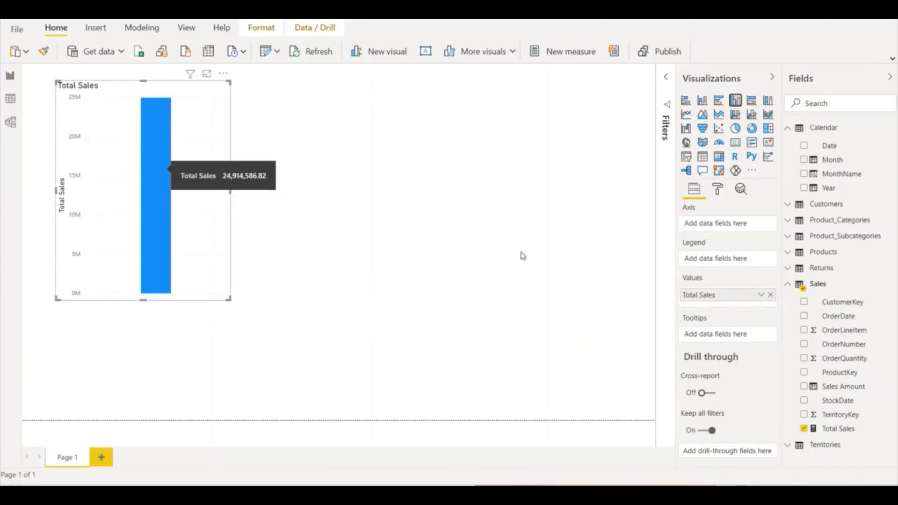
{"action": "left_click", "coordinate": [717, 189]}
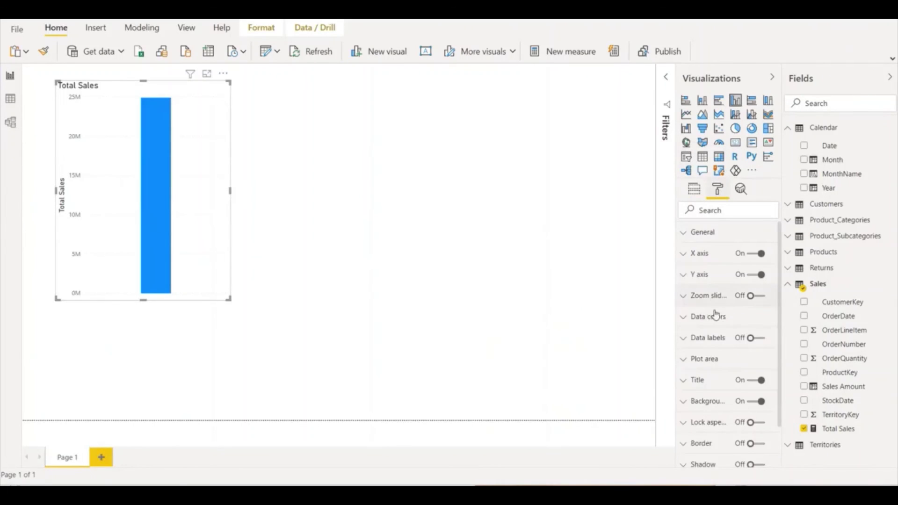
{"action": "left_click", "coordinate": [752, 338]}
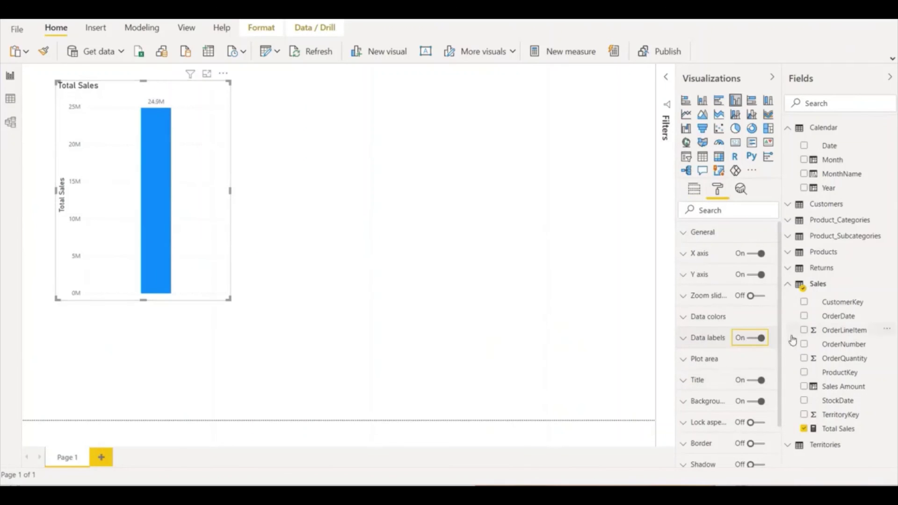